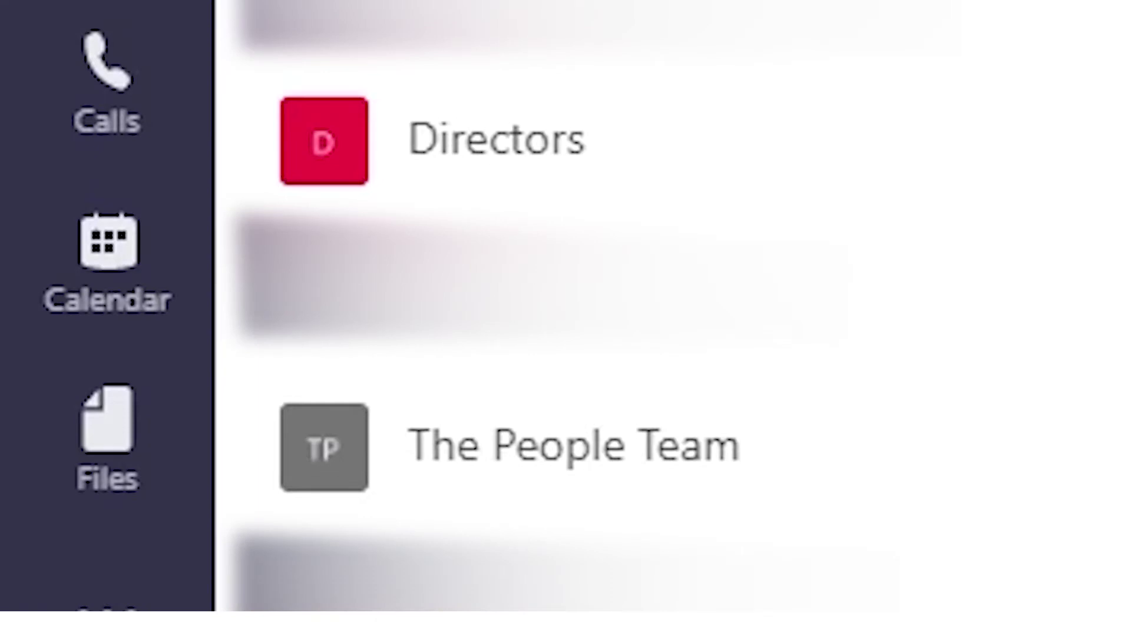
# Create a new calendar meeting titled "Test Meeting" and add the required attendee
pyautogui.click(131, 249)
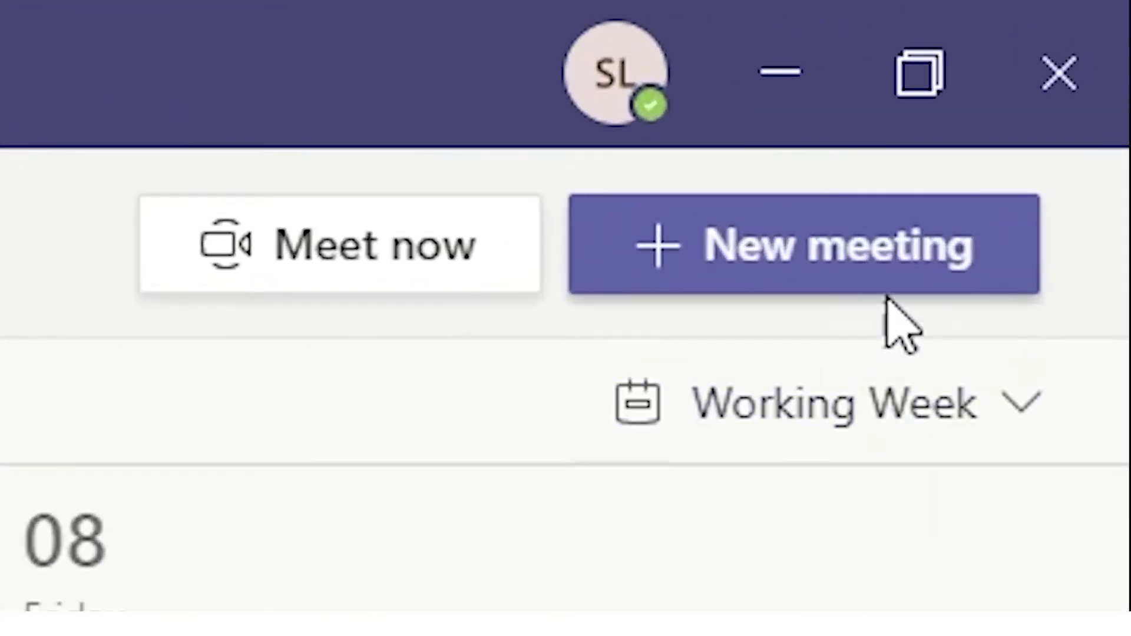
pyautogui.click(791, 260)
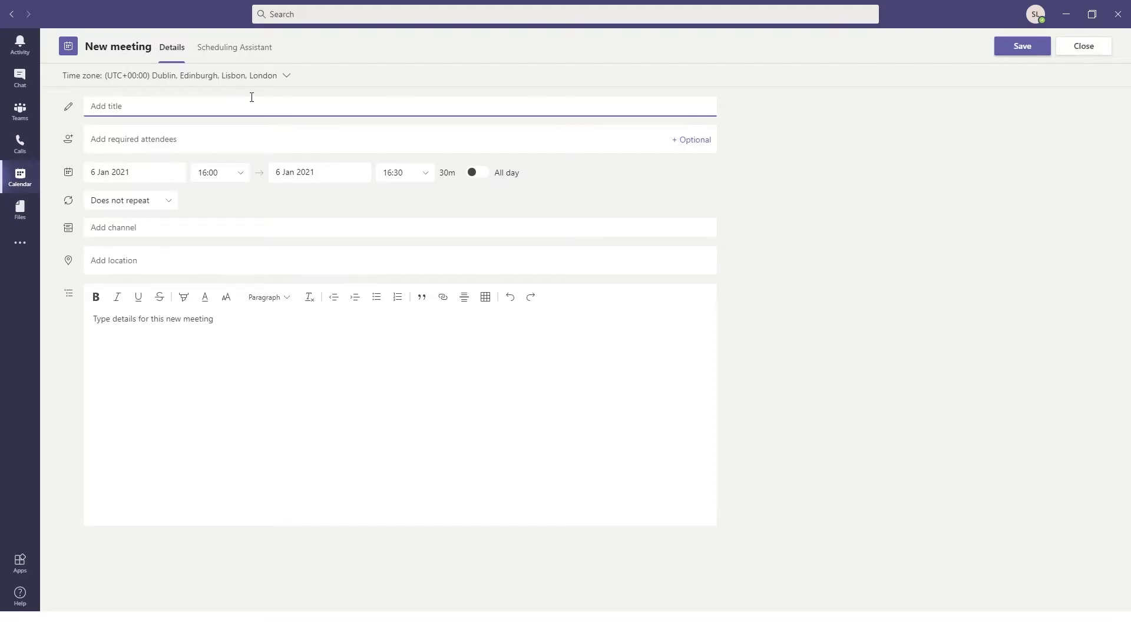
pyautogui.write('Test Meeting')
pyautogui.press('Tab')
pyautogui.press('Return')
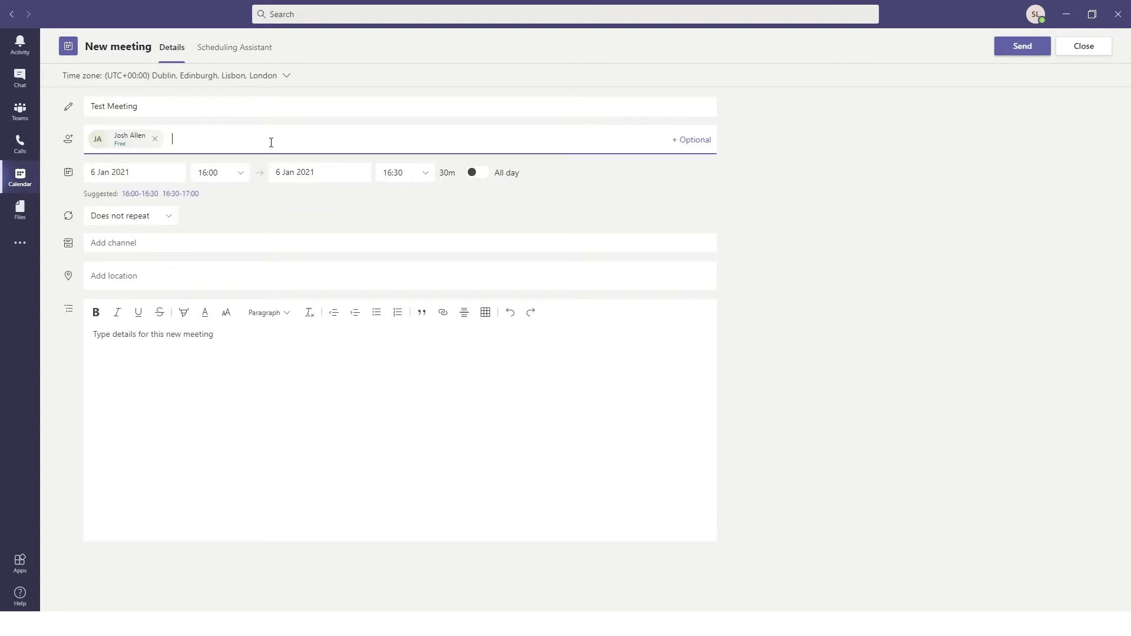
# Set the meeting's start time to 15:45 on 6 Jan 2021
pyautogui.click(204, 173)
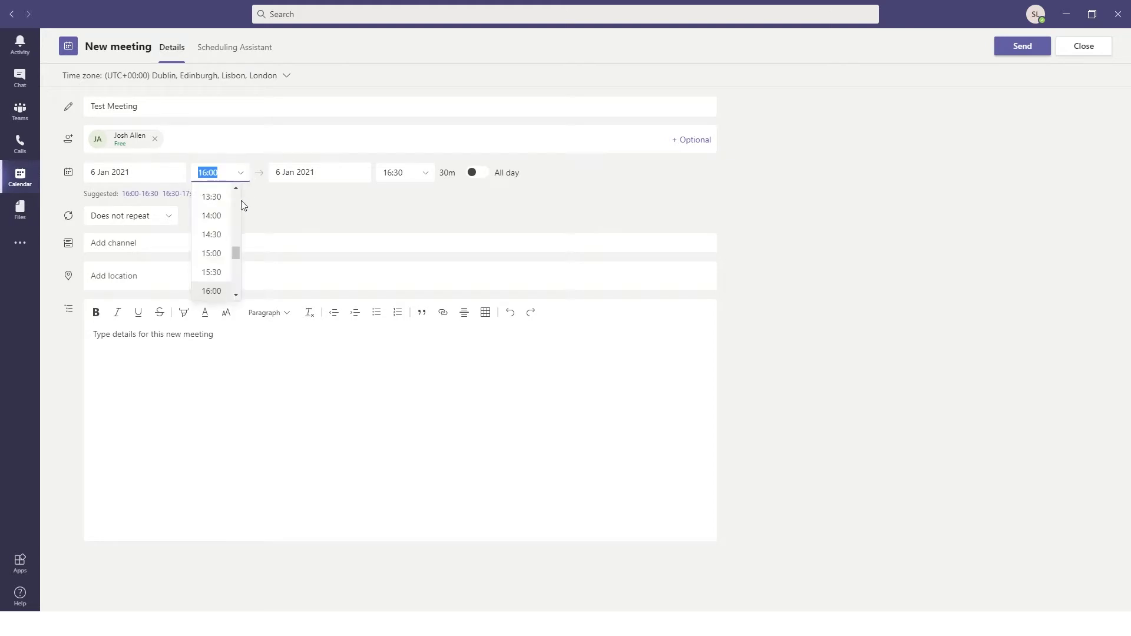
pyautogui.write('15:45')
pyautogui.click(378, 182)
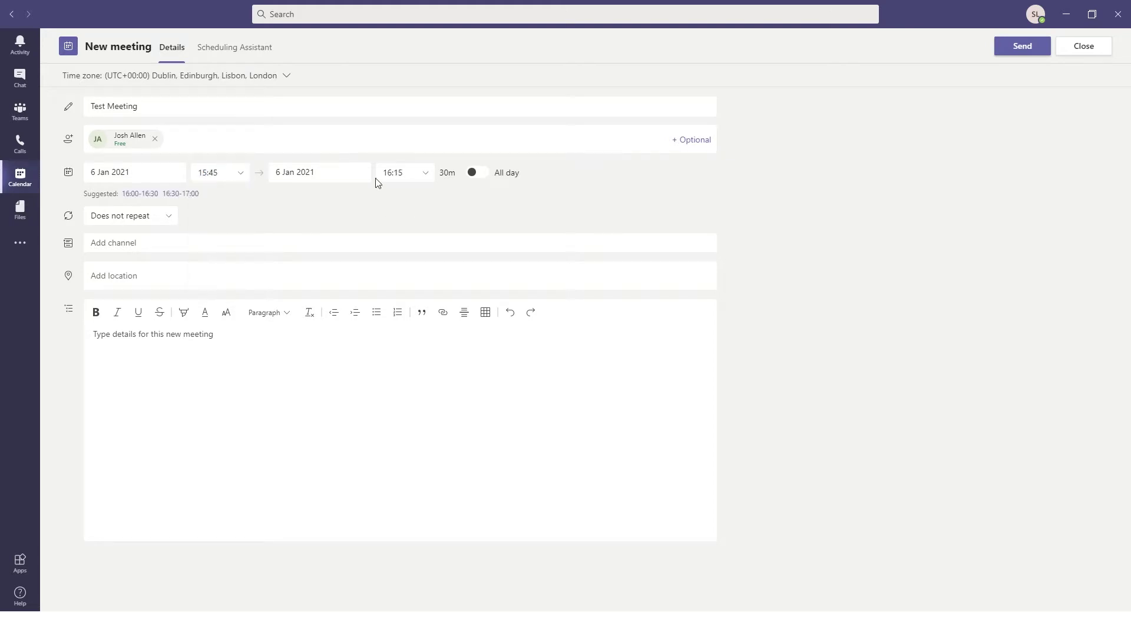
# Add an optional attendee to the meeting
pyautogui.click(693, 140)
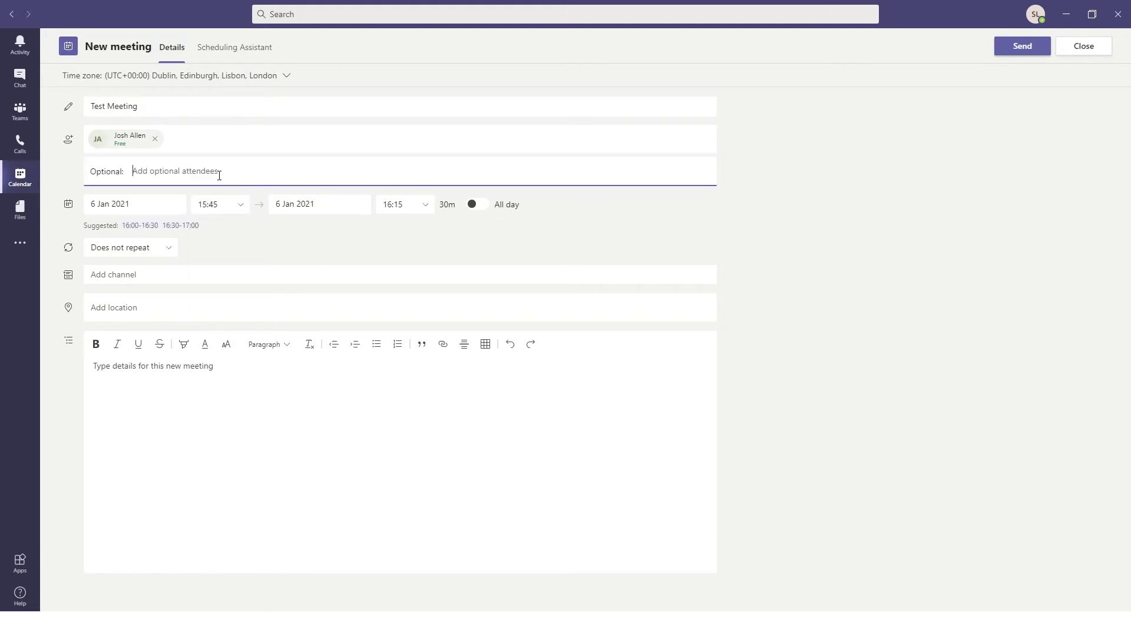
pyautogui.write('Joe')
pyautogui.click(255, 238)
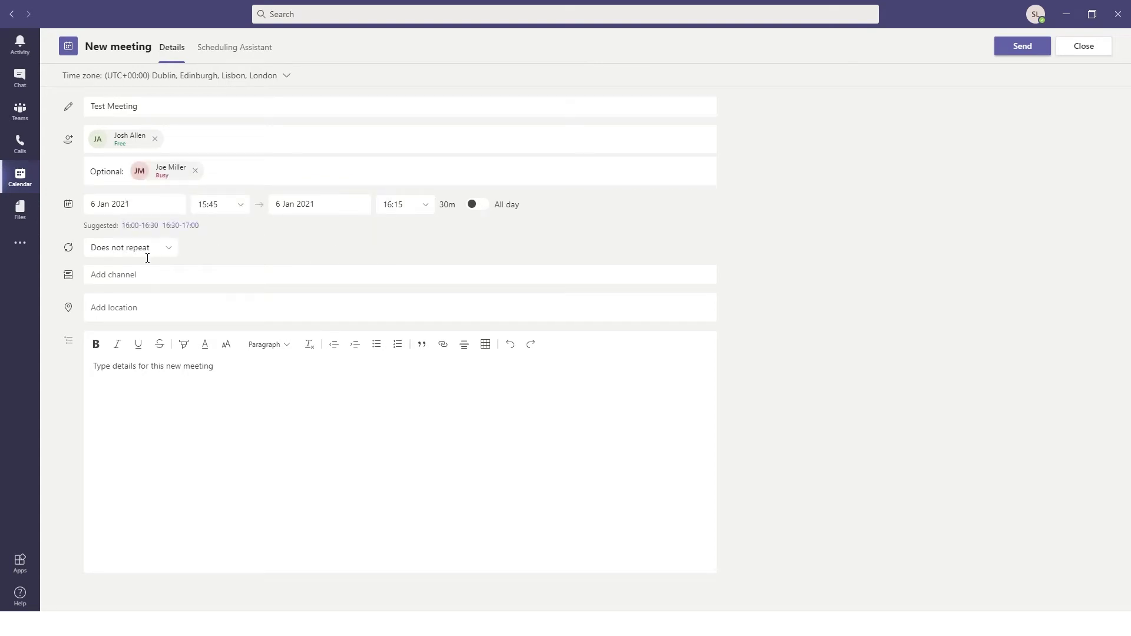
# Examine the meeting's repeat choices, the channel list, and the location and details fields
pyautogui.click(168, 247)
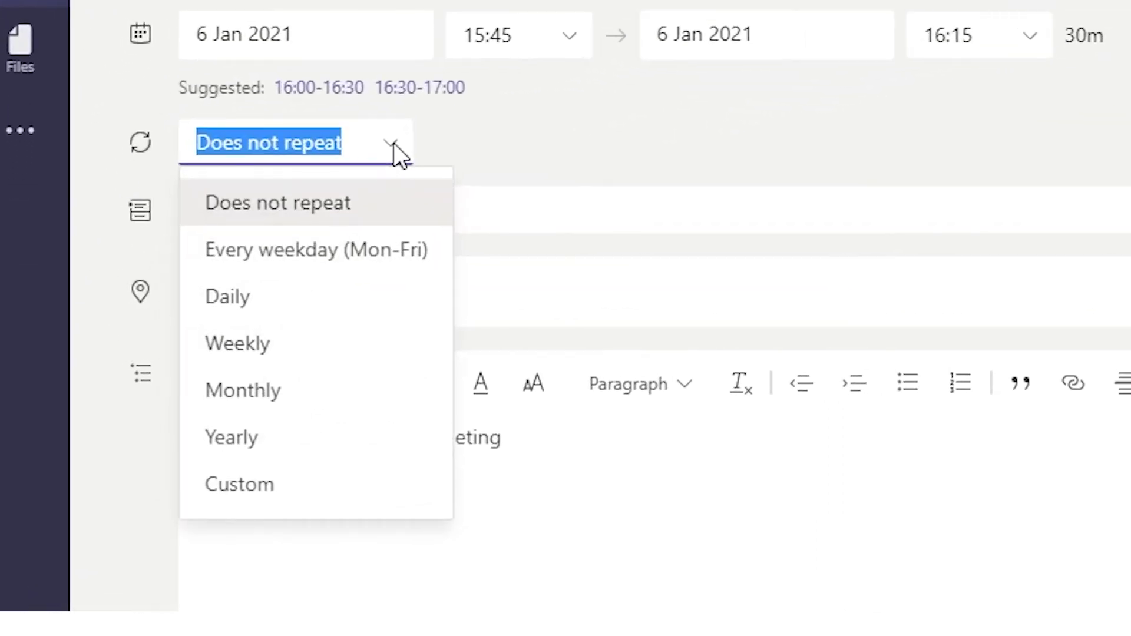
pyautogui.click(394, 143)
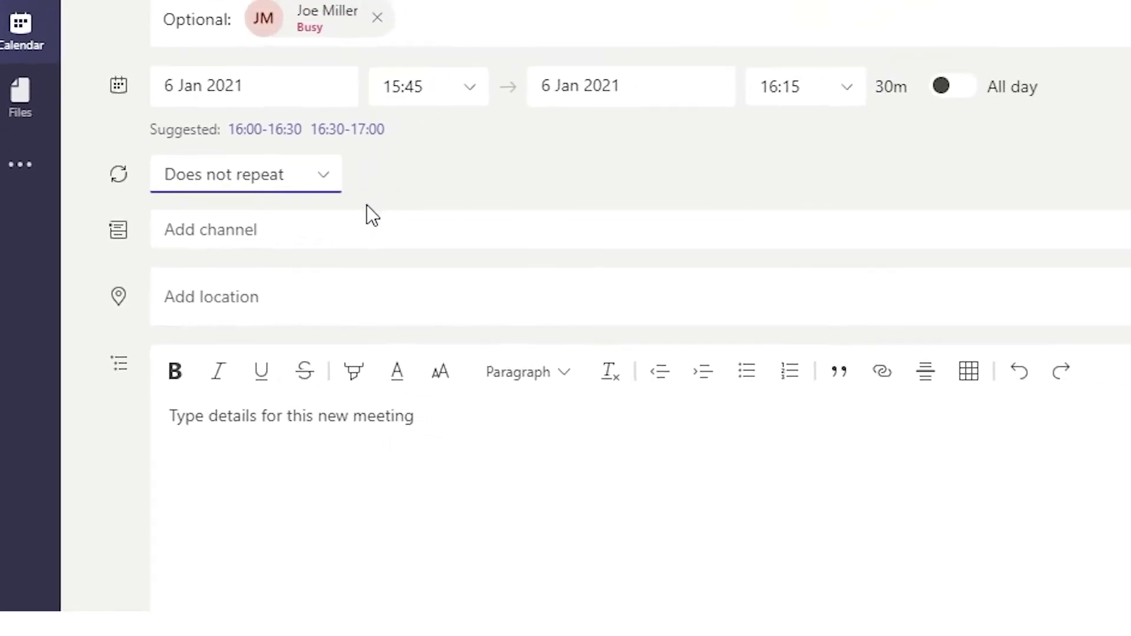
pyautogui.click(250, 252)
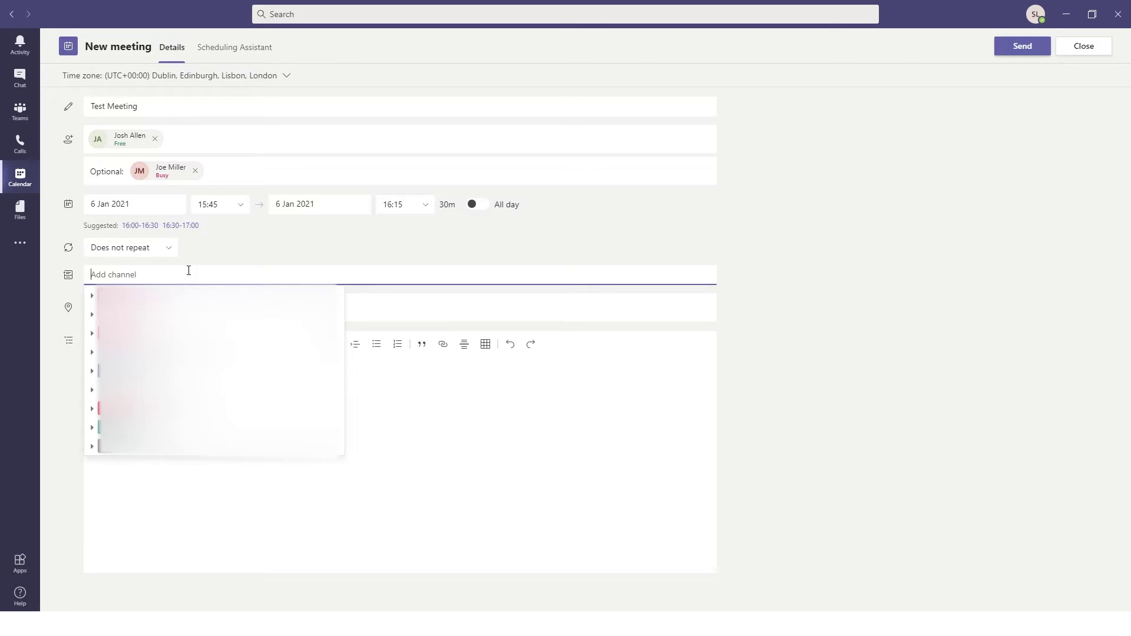
pyautogui.click(744, 302)
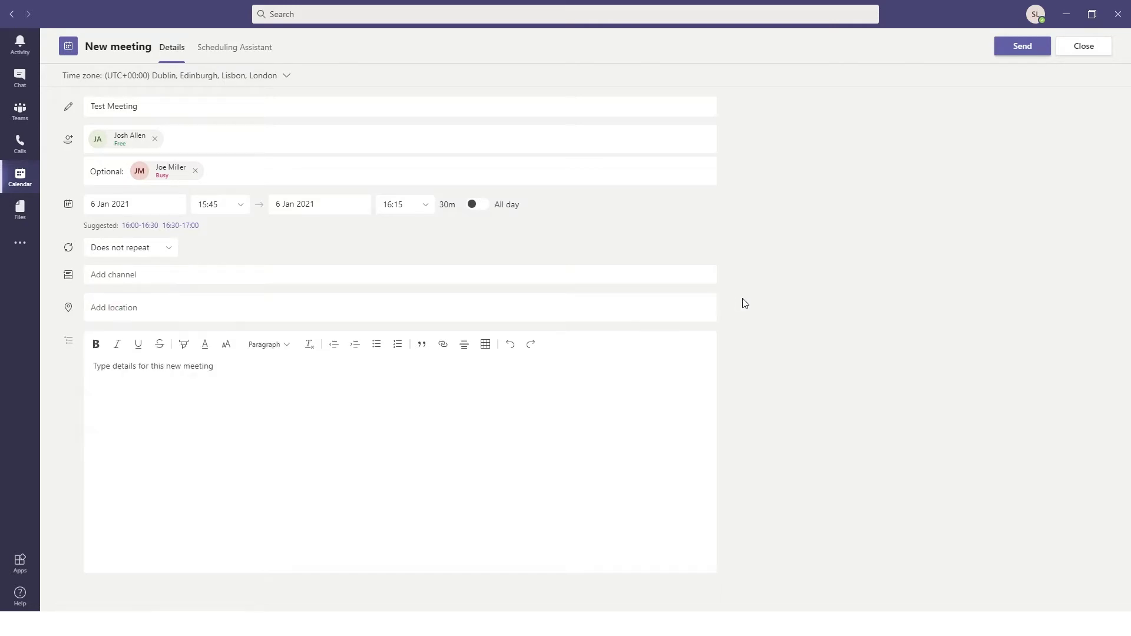
pyautogui.click(544, 301)
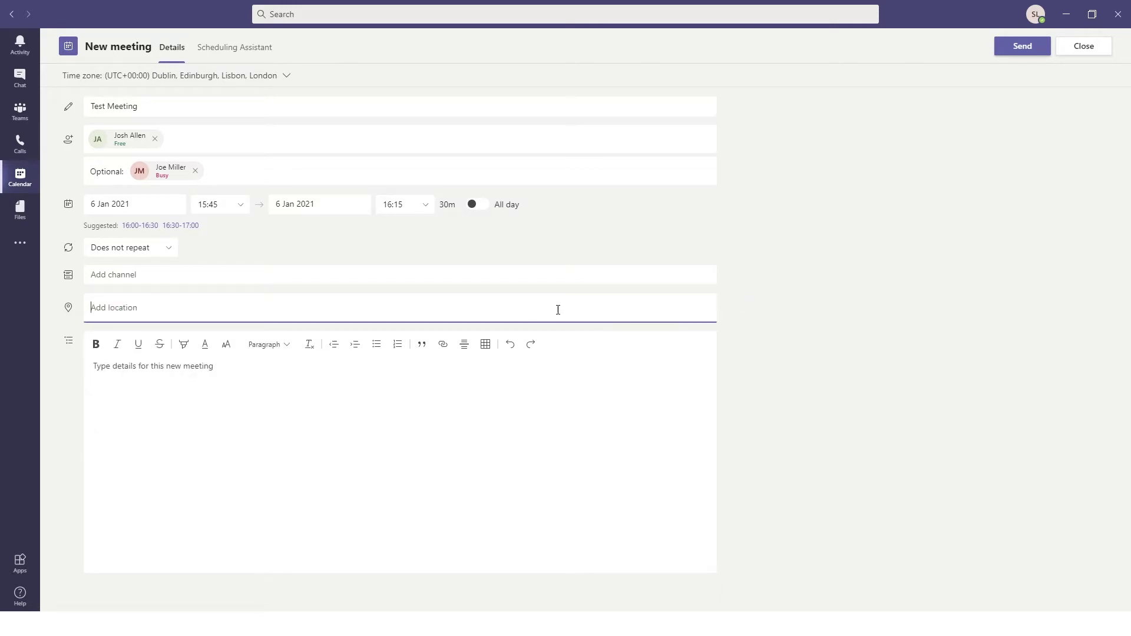
pyautogui.click(563, 393)
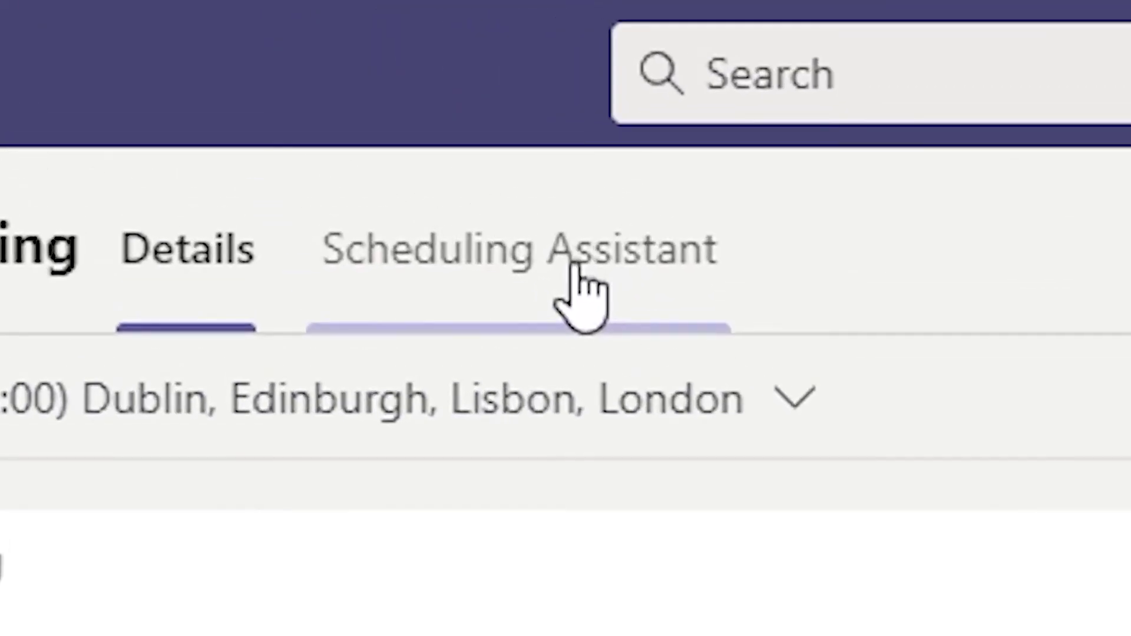
# Check the attendees' availability in the Scheduling Assistant and send the meeting invitation
pyautogui.click(245, 54)
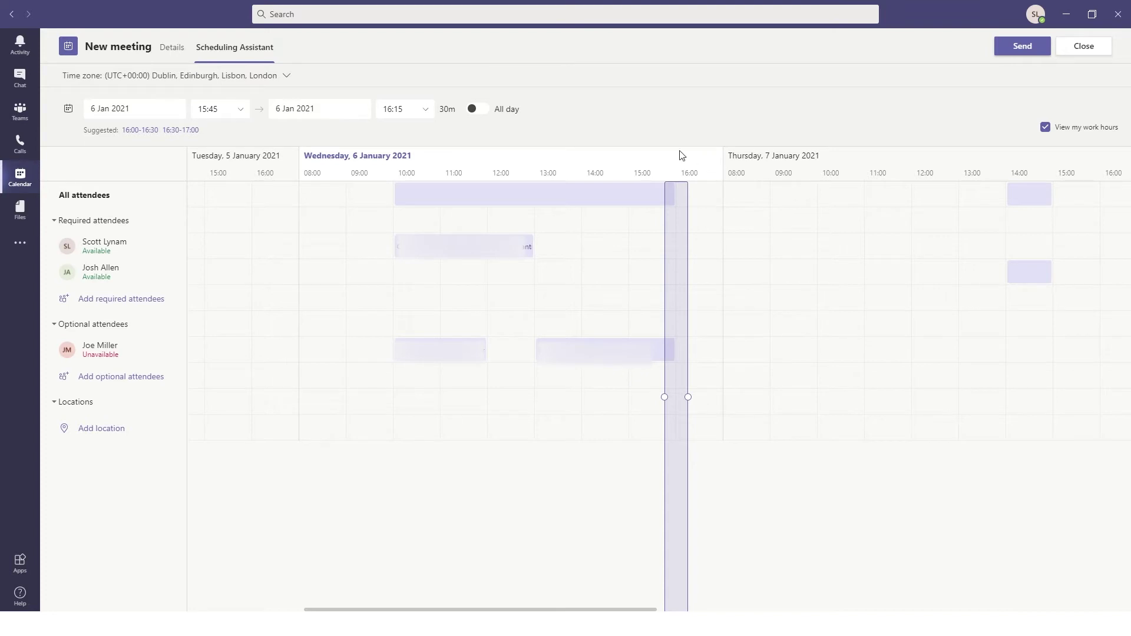
pyautogui.moveTo(672, 266)
pyautogui.click(1022, 48)
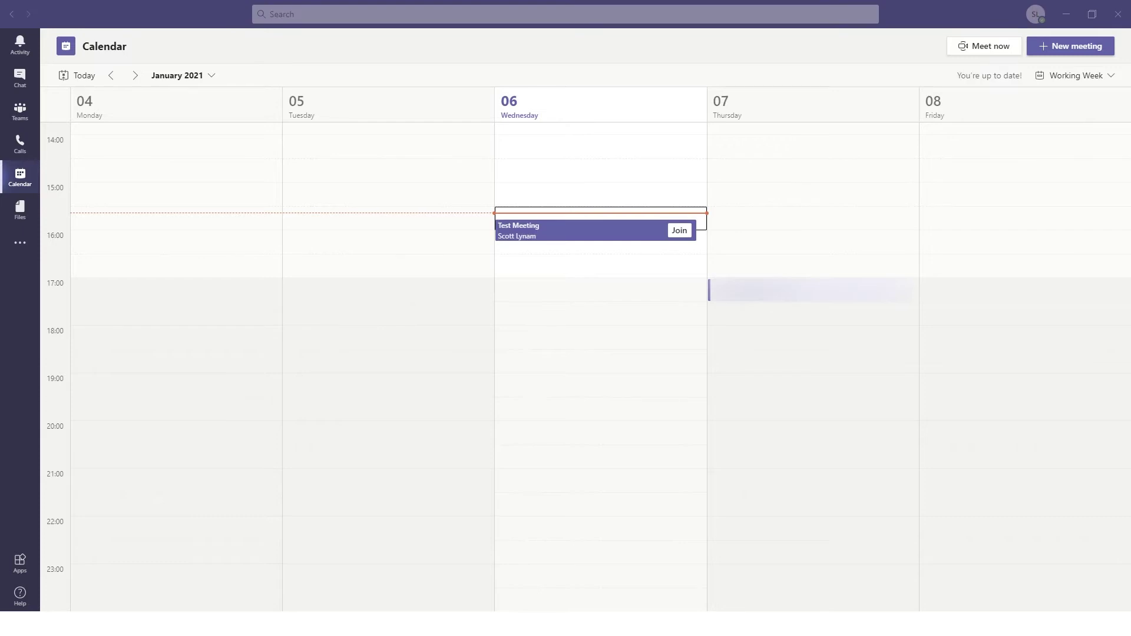
# Open the joining options for Test Meeting, try the computer and room audio choices, and select Don't use audio
pyautogui.click(682, 232)
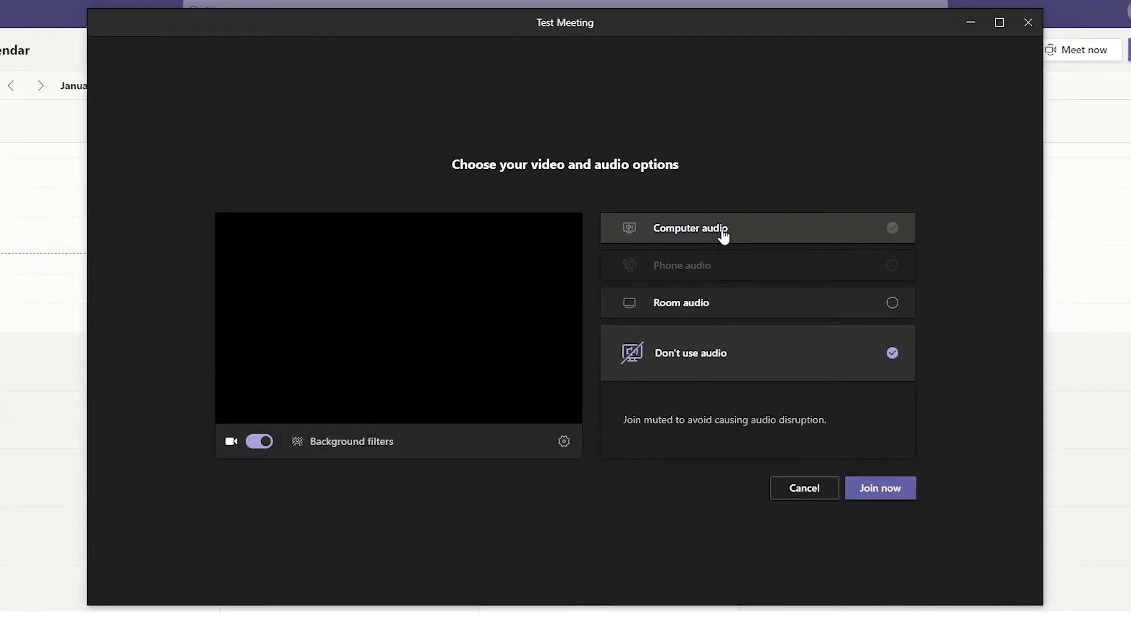
pyautogui.click(722, 235)
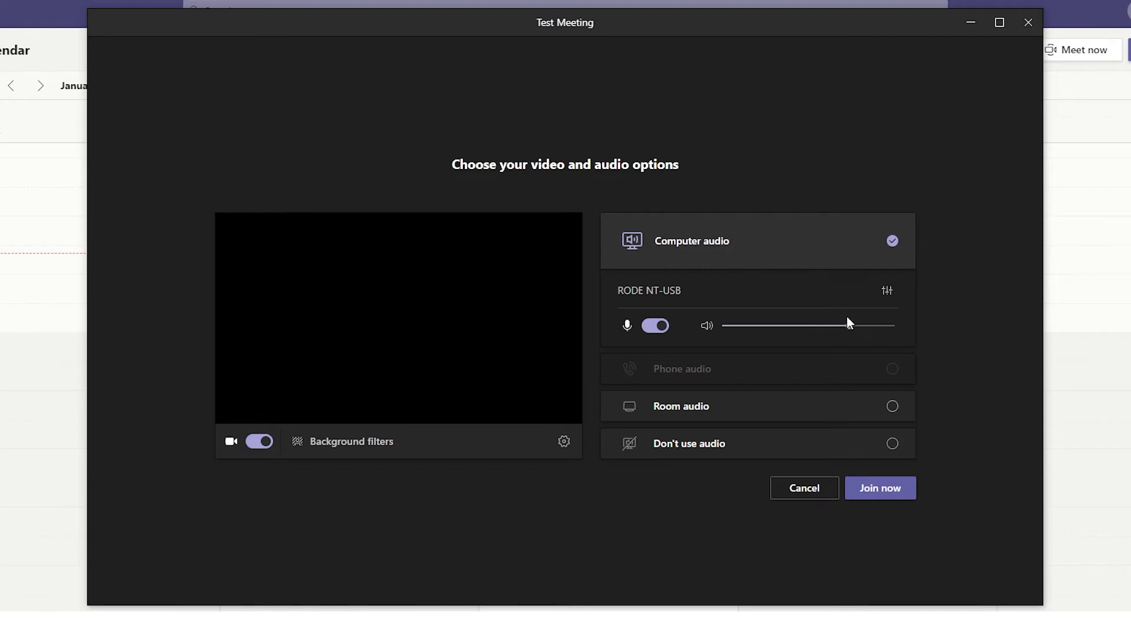
pyautogui.click(809, 406)
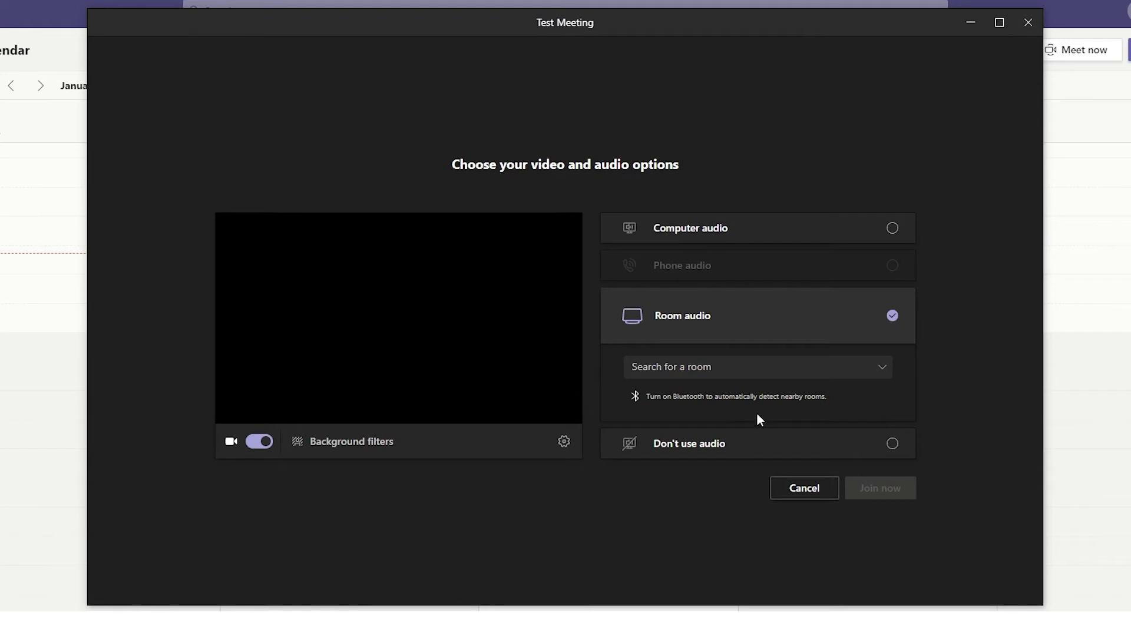
pyautogui.click(736, 455)
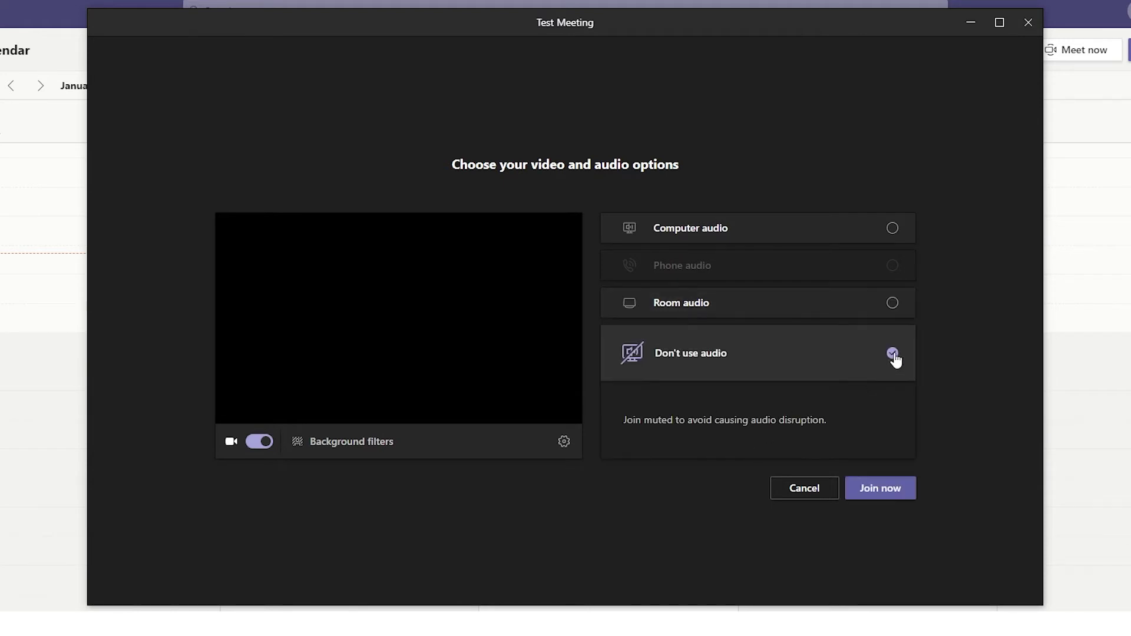
# Apply the Blur background filter and join the meeting with the camera switched on
pyautogui.click(324, 452)
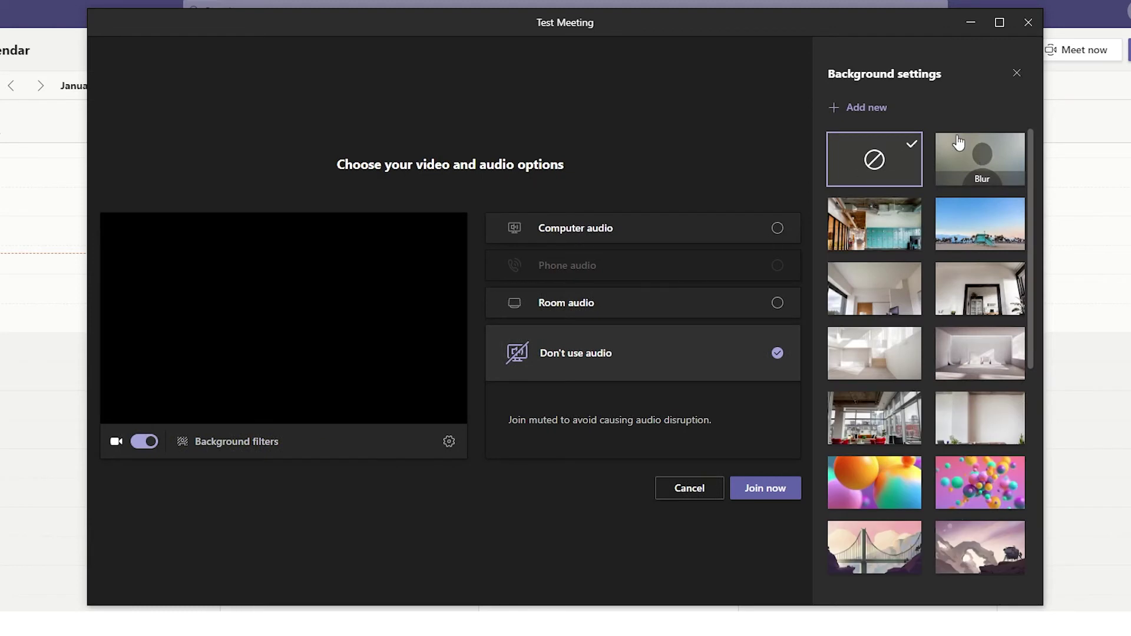
pyautogui.click(996, 169)
pyautogui.click(145, 443)
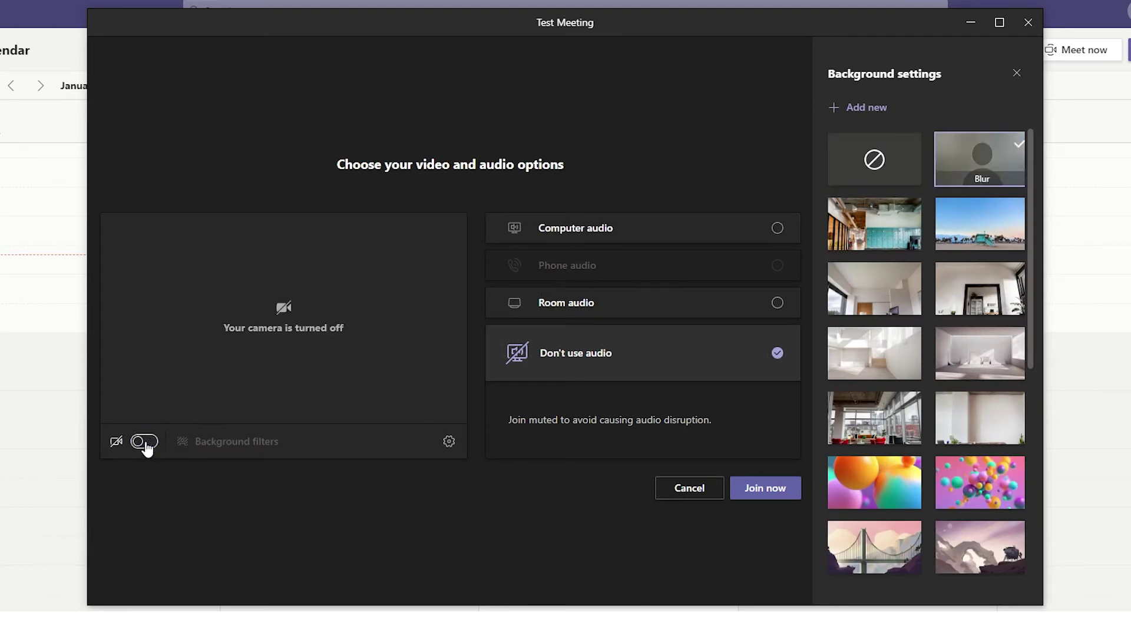
pyautogui.click(145, 442)
pyautogui.click(767, 489)
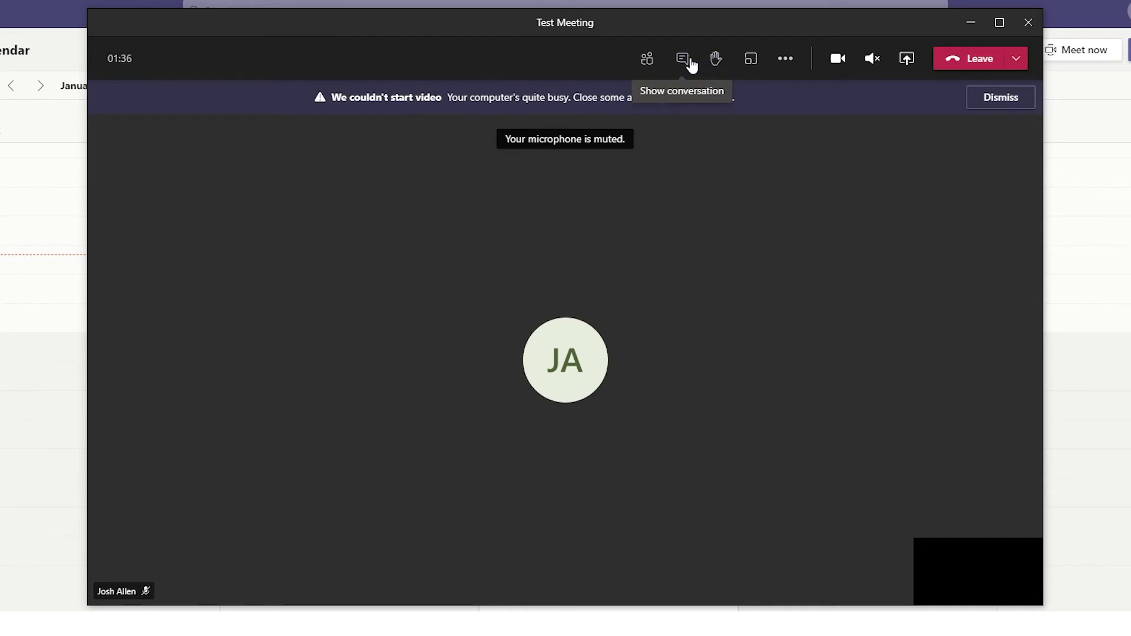
# View the participants list and the meeting chat, and close the chat
pyautogui.click(646, 61)
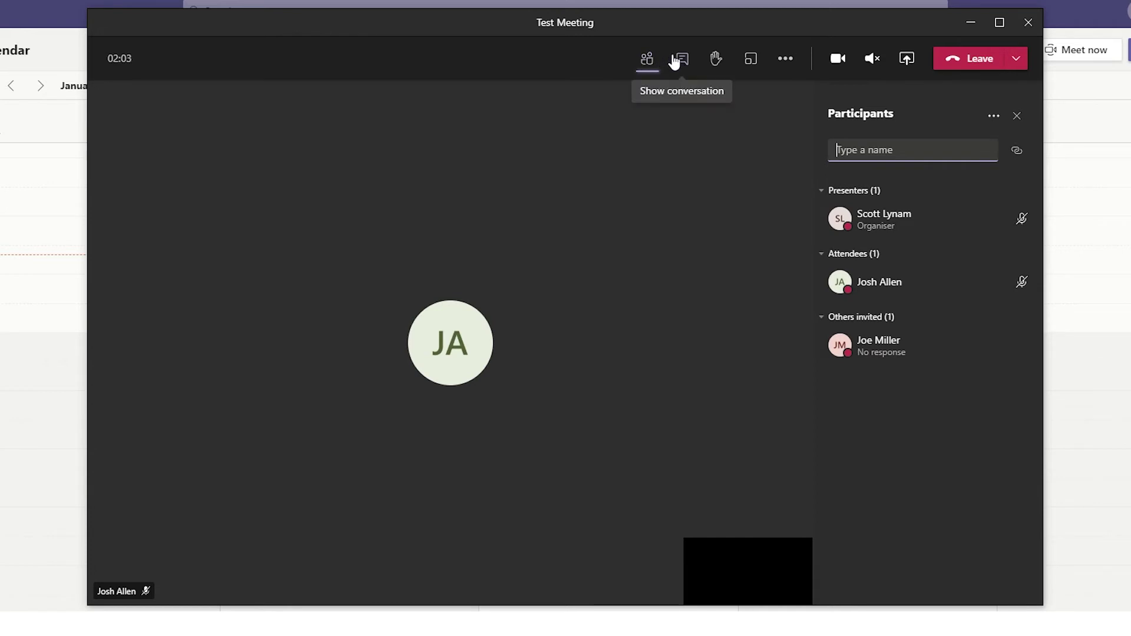
pyautogui.click(681, 62)
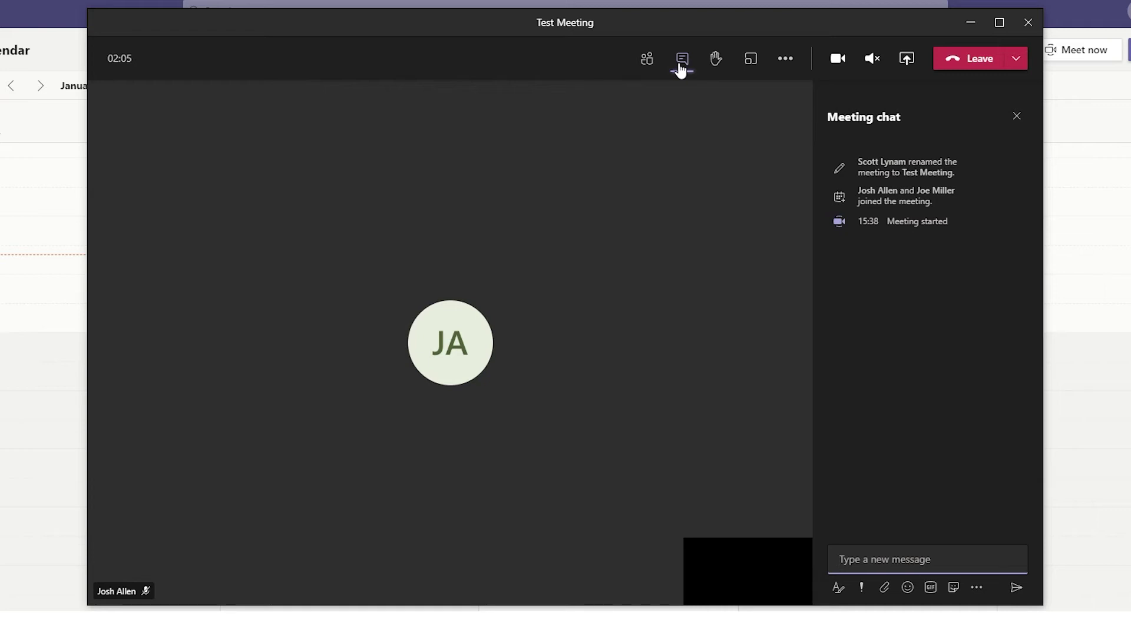
pyautogui.click(681, 70)
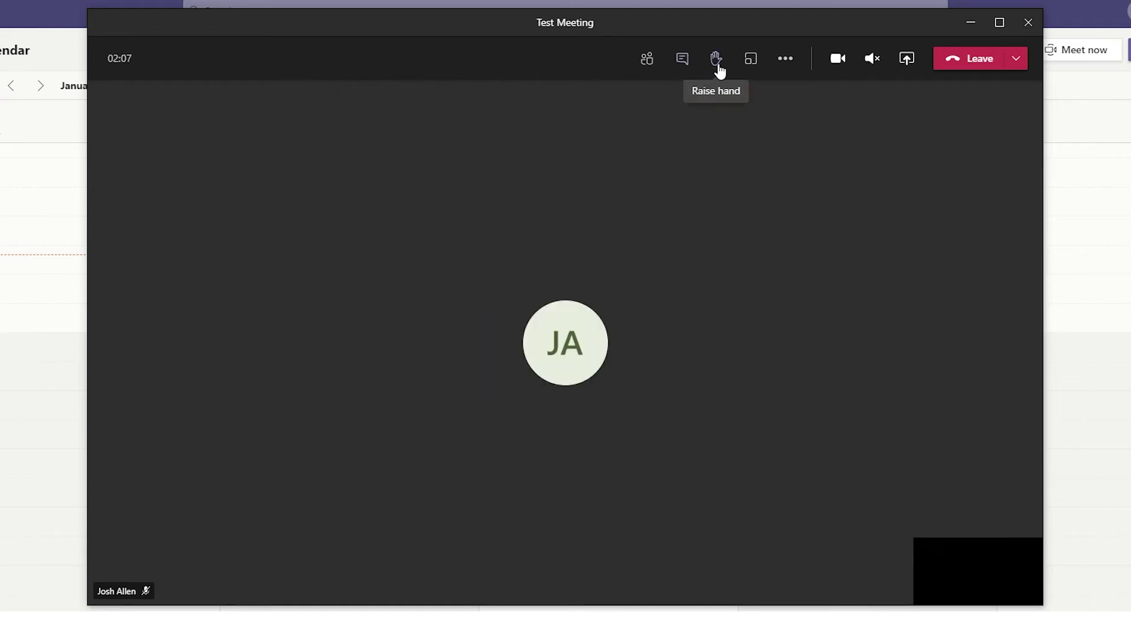
# Raise your hand in the meeting and display the participants list
pyautogui.click(716, 62)
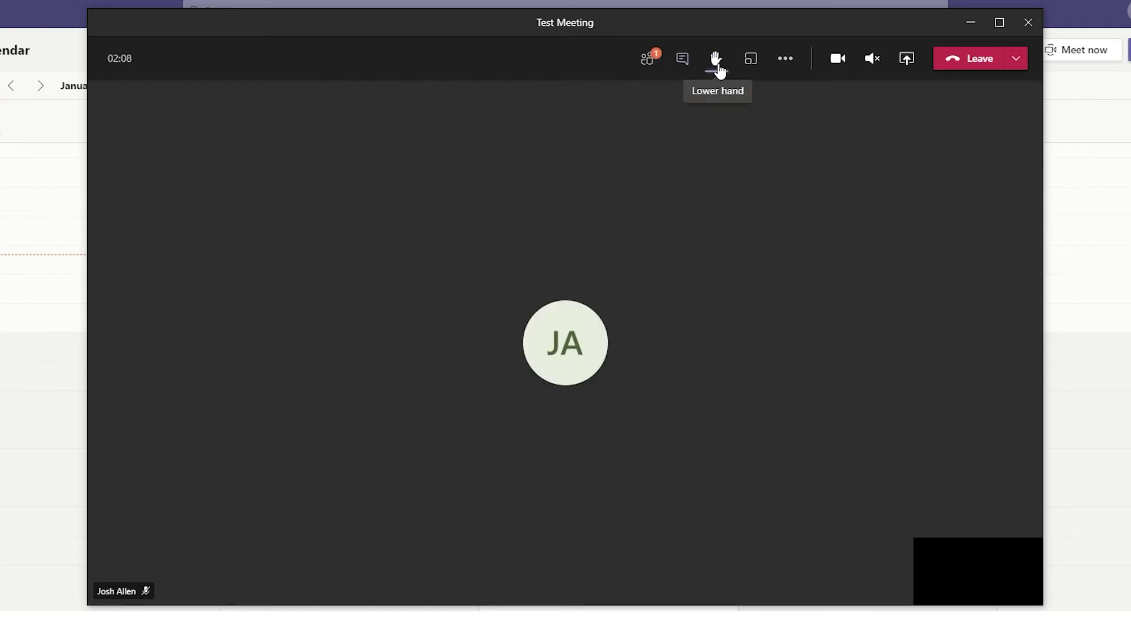
pyautogui.click(643, 63)
pyautogui.moveTo(1007, 224)
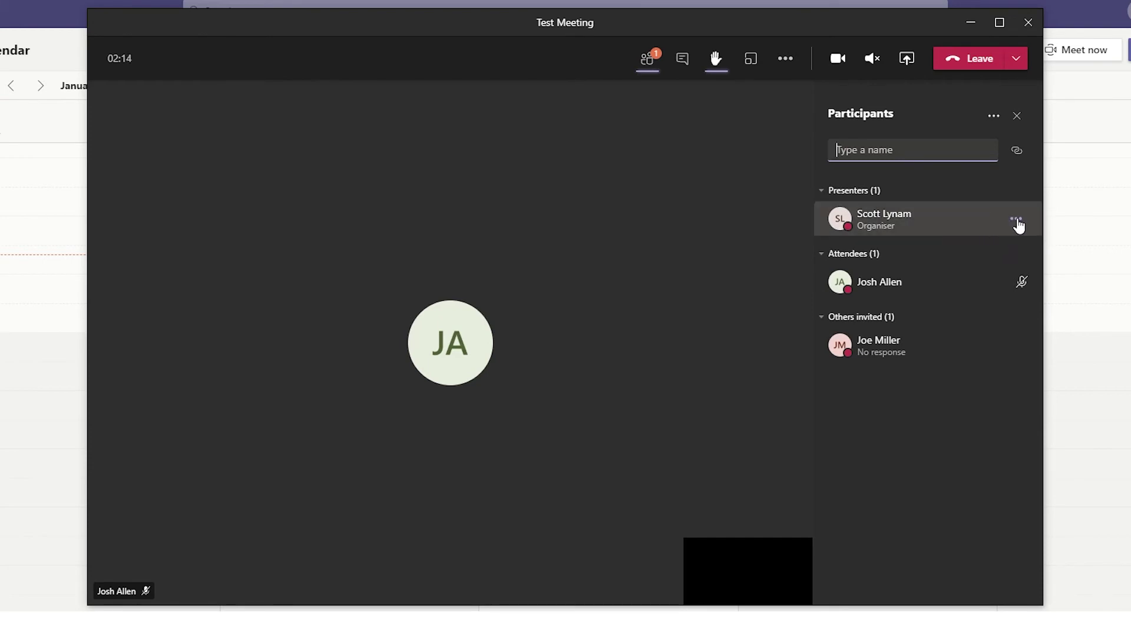
# View the options on the organiser's own participant entry and make the other attendee a presenter
pyautogui.click(1017, 222)
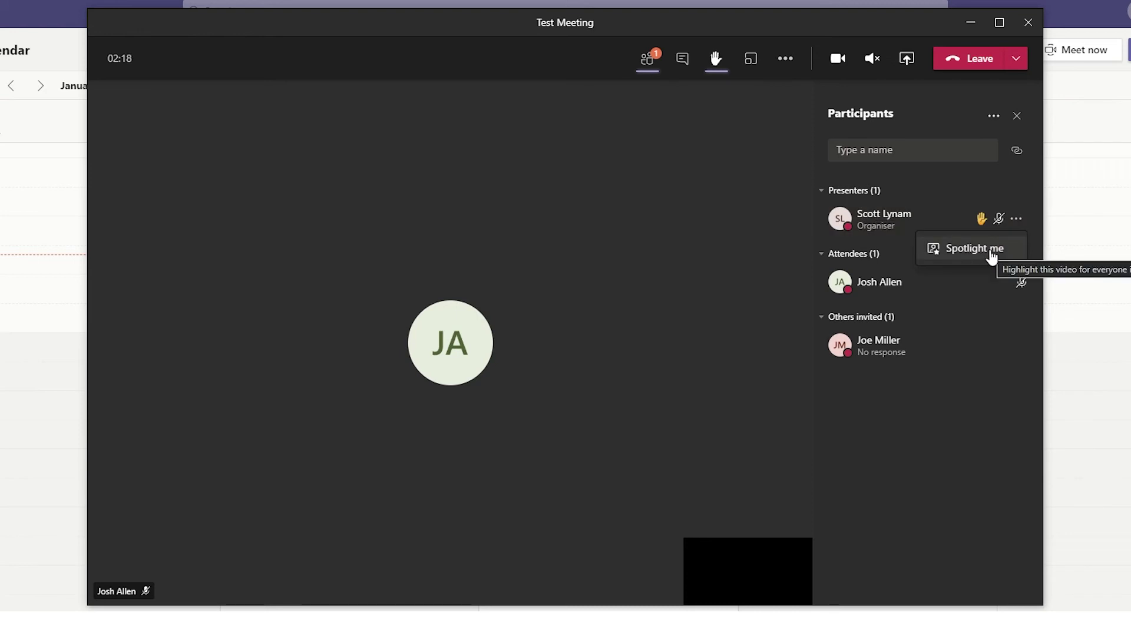
pyautogui.click(1014, 283)
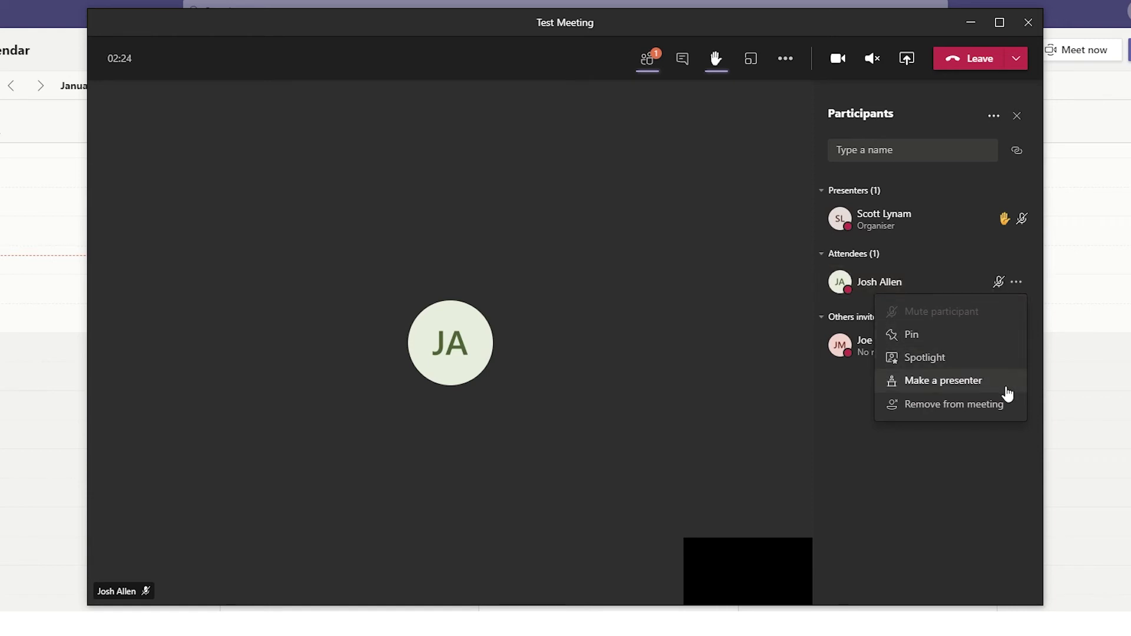
pyautogui.click(926, 384)
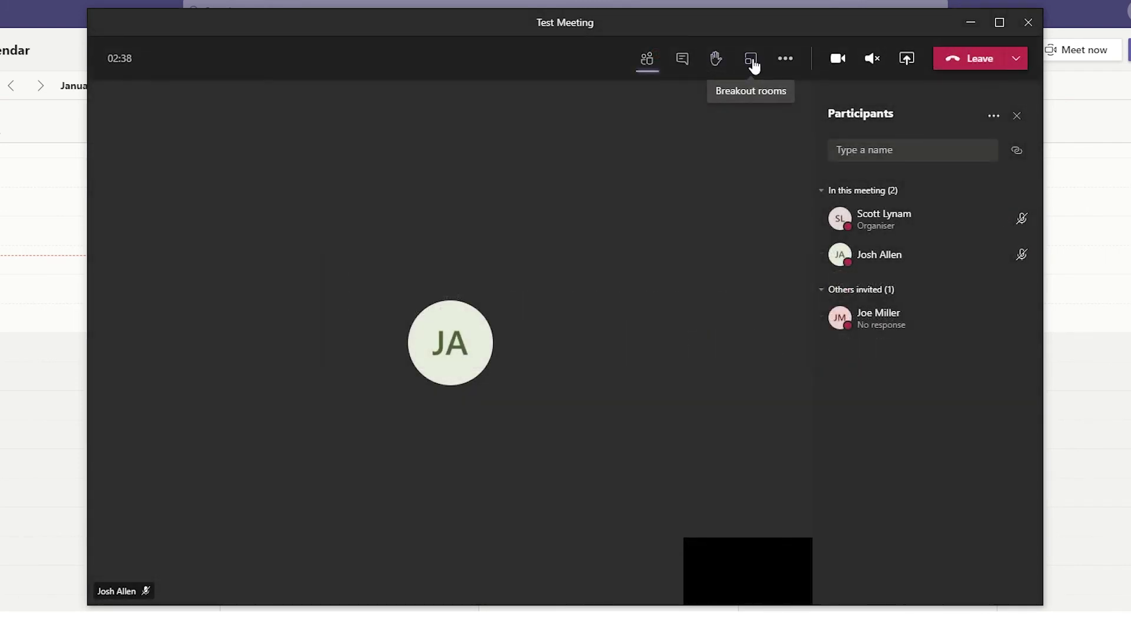
# Examine the Meeting options, including the choices for who can present
pyautogui.click(785, 65)
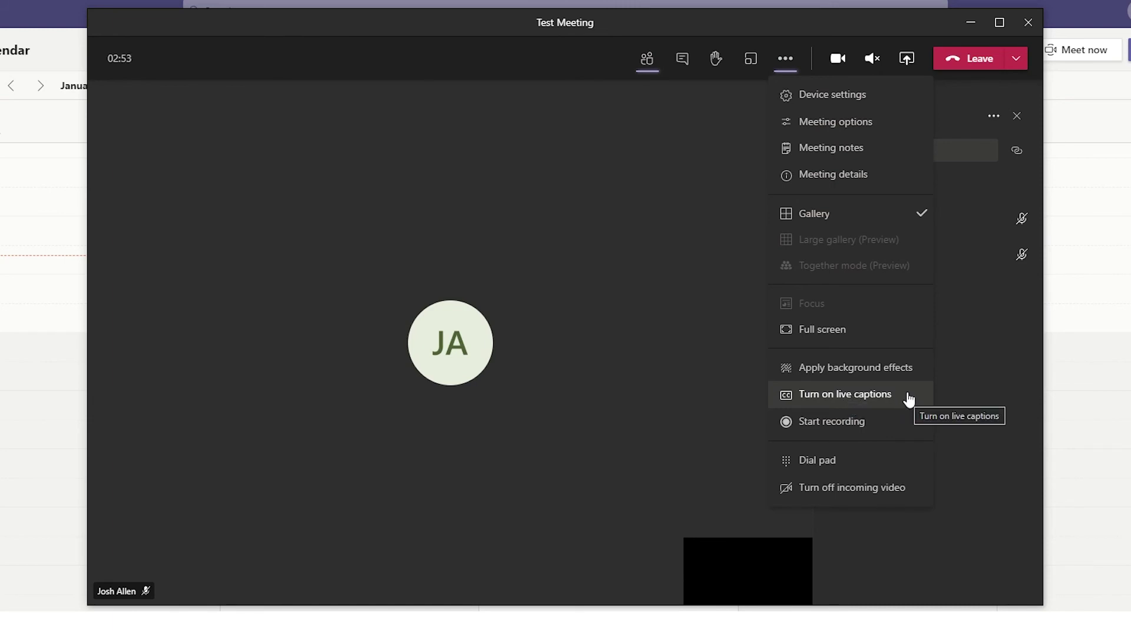
pyautogui.click(877, 128)
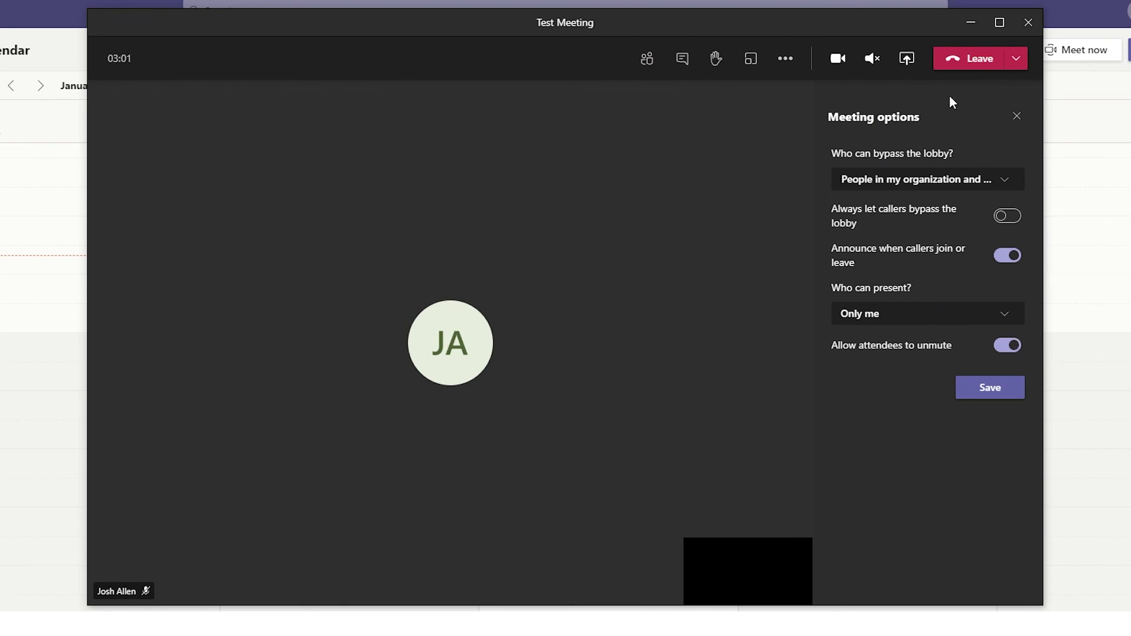
pyautogui.click(1006, 319)
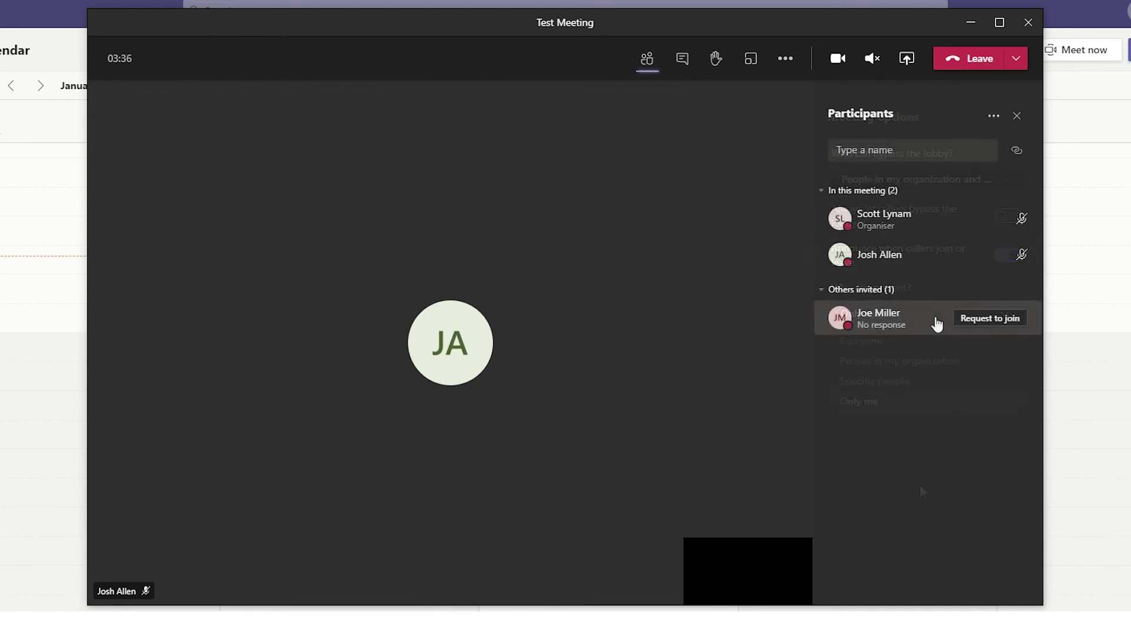
# Open the content sharing choices for screens, windows and PowerPoint files
pyautogui.click(906, 60)
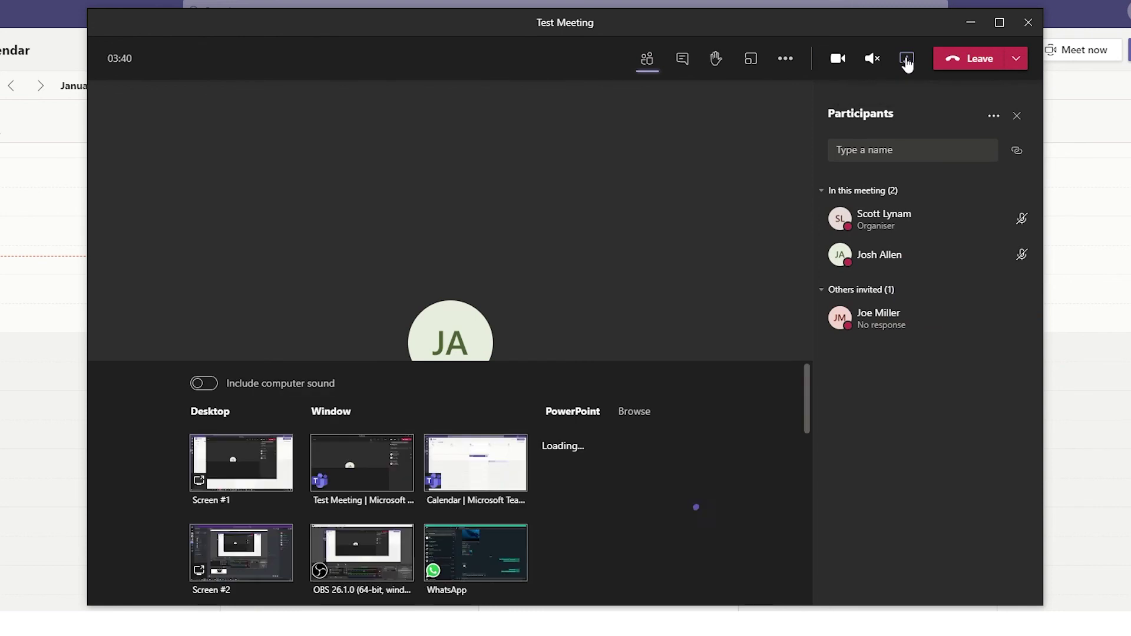